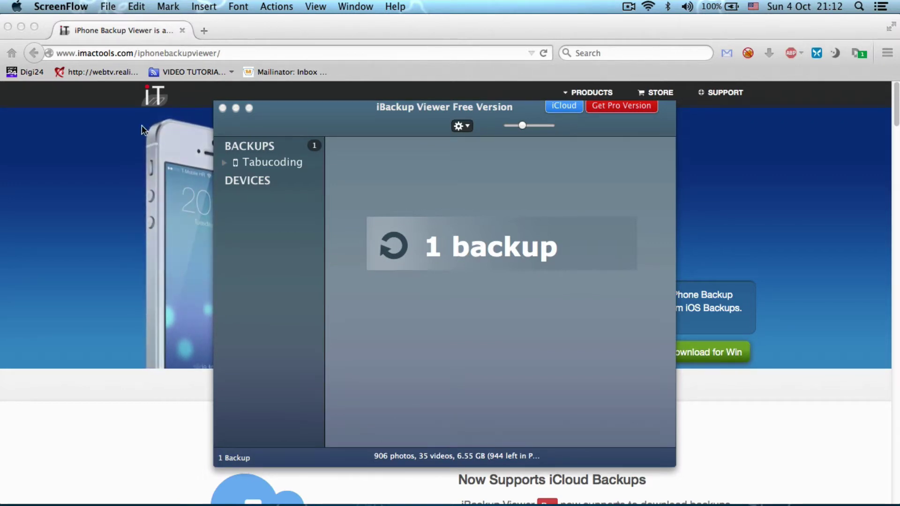
Step: Expand the Tabucoding backup, view its contacts, then show its 1,373-call history
left_click(224, 162)
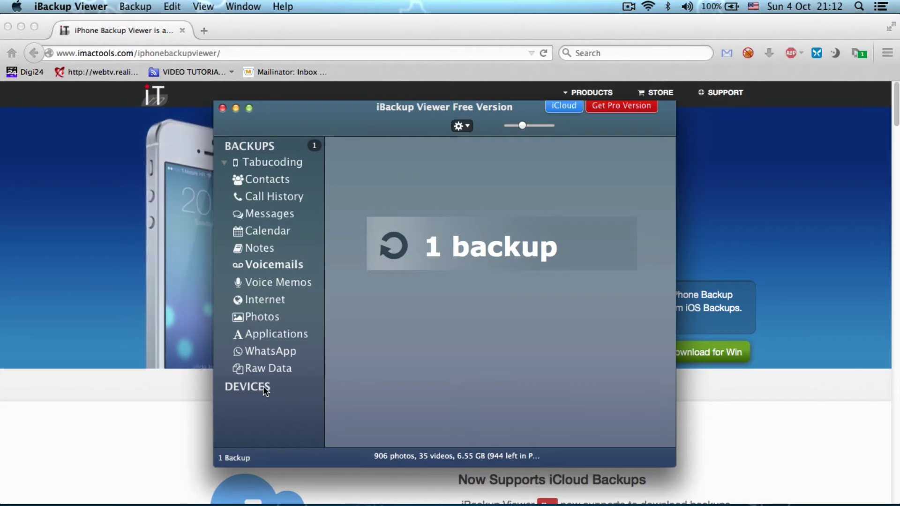
left_click(257, 179)
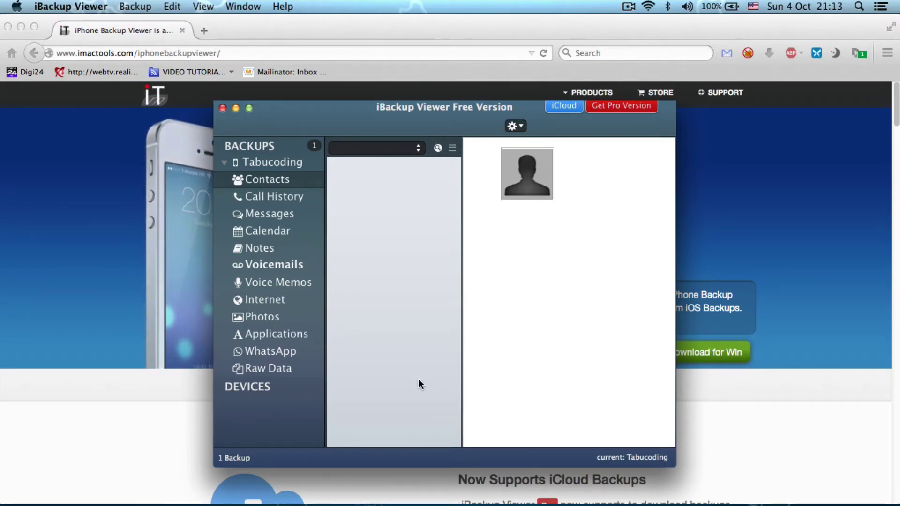
left_click(277, 197)
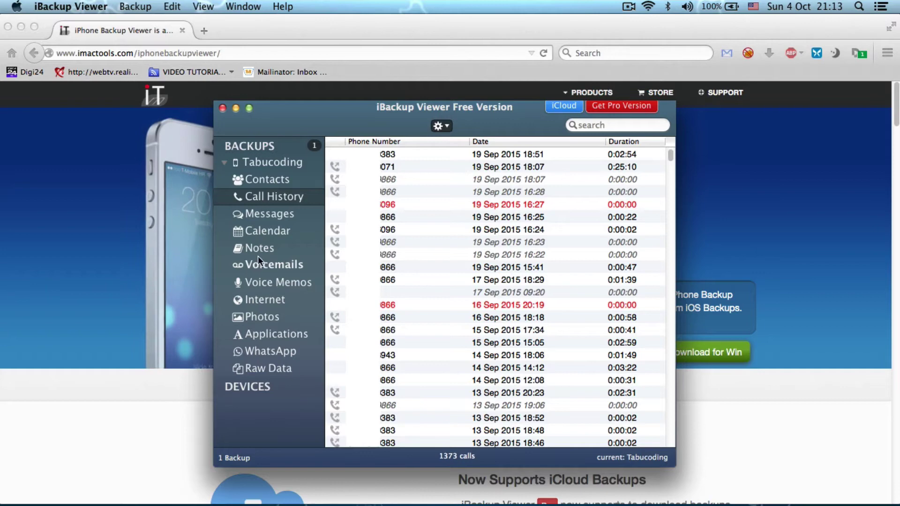
Step: Check the Internet history and bookmarks, then show the 906 photos and 35 videos
left_click(256, 301)
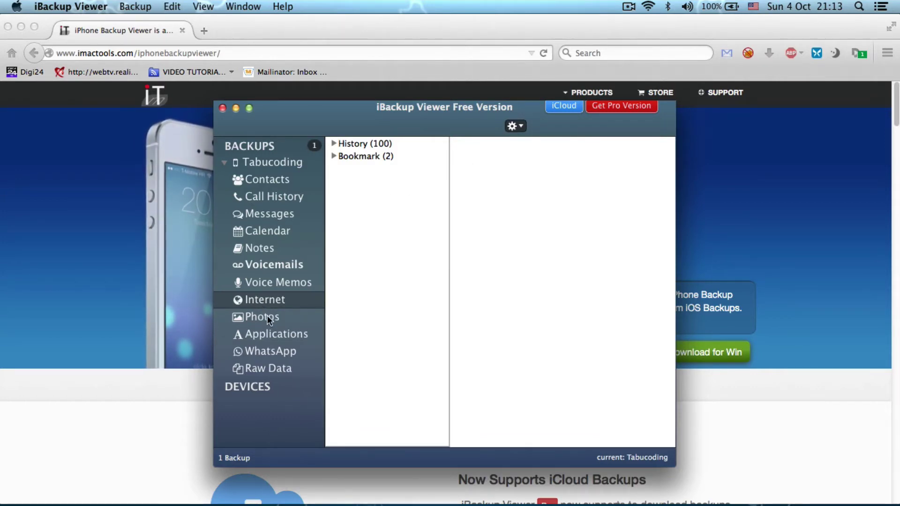
left_click(264, 319)
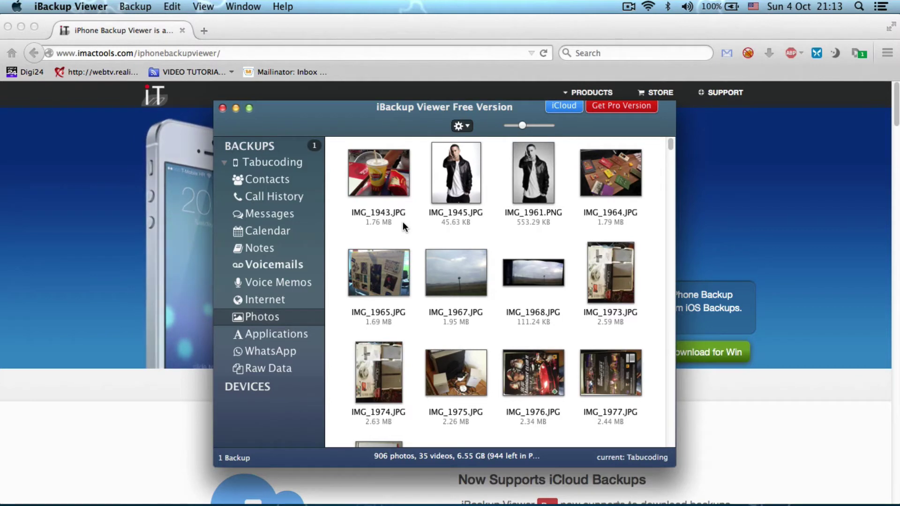
left_click(384, 179)
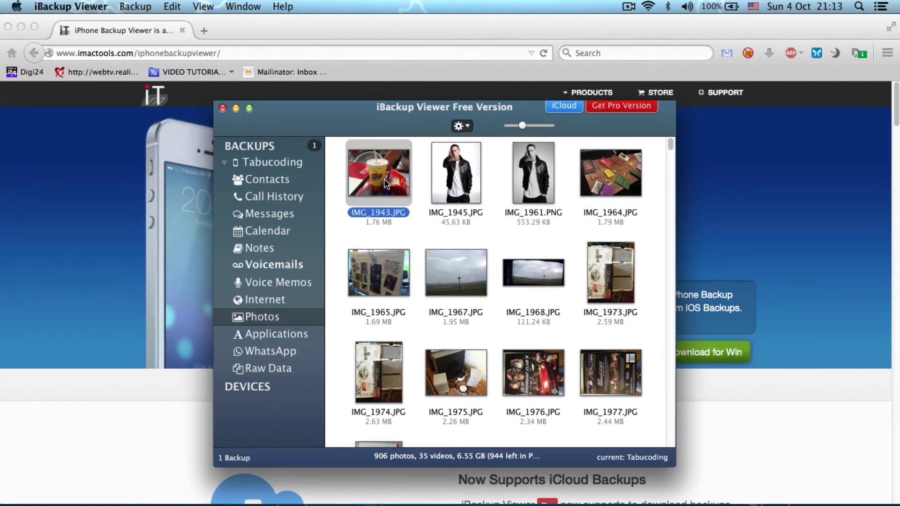
left_click(447, 168, "super")
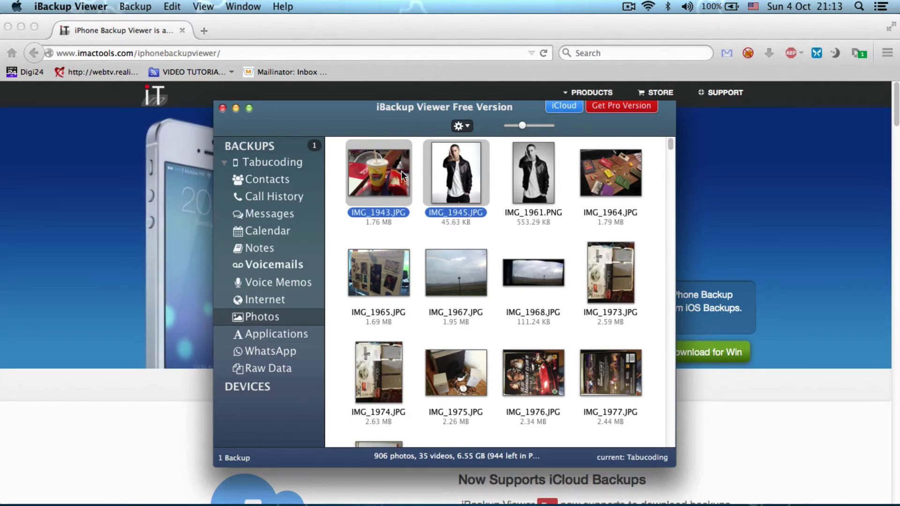
left_click(522, 163)
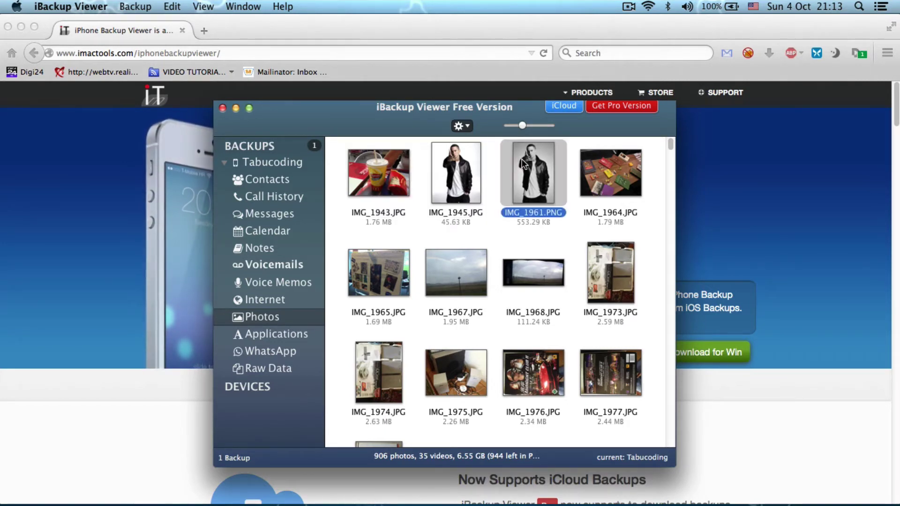
left_click(410, 164)
left_click(462, 126)
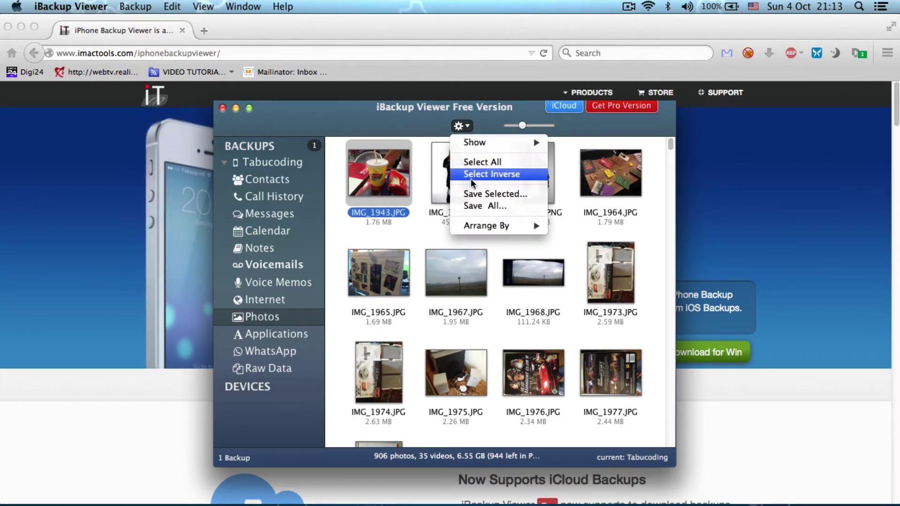
left_click(392, 185)
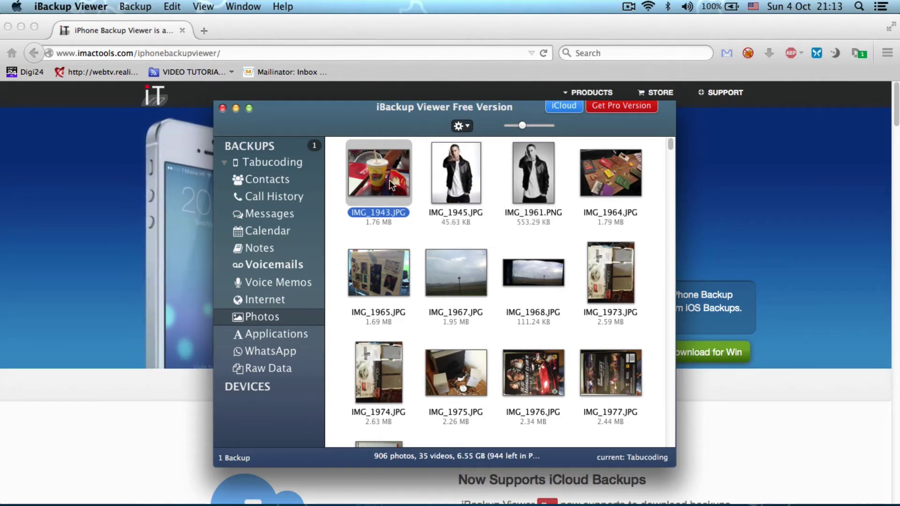
Step: Browse the backed-up apps' files, then list raw data of 121 domains and 13,747 files
left_click(240, 334)
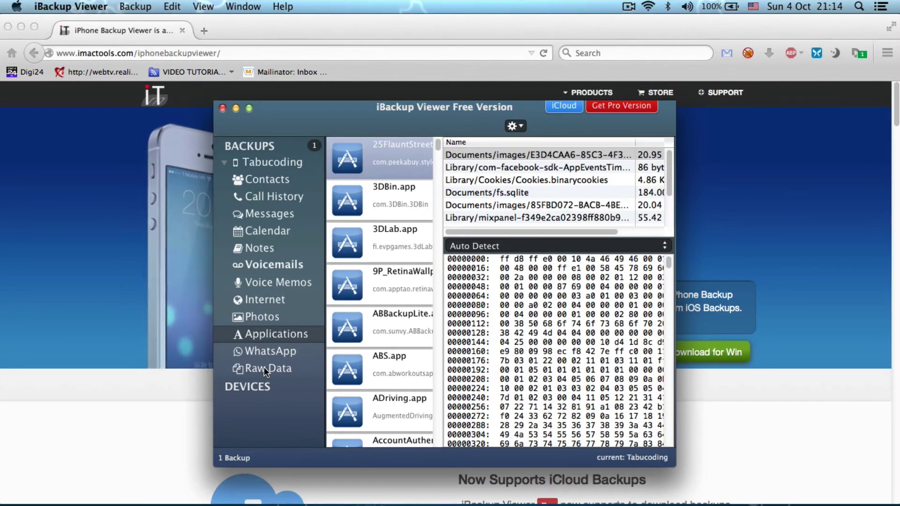
left_click(263, 368)
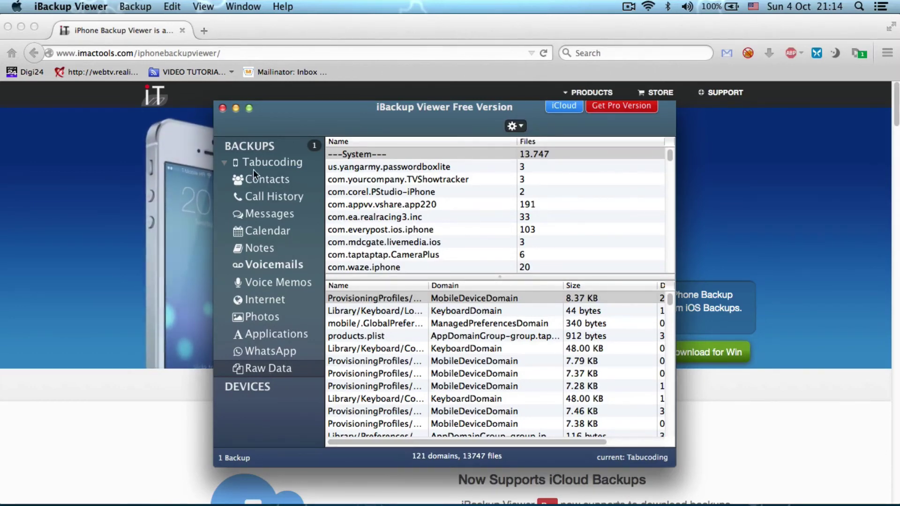
left_click_drag(275, 106, 294, 101)
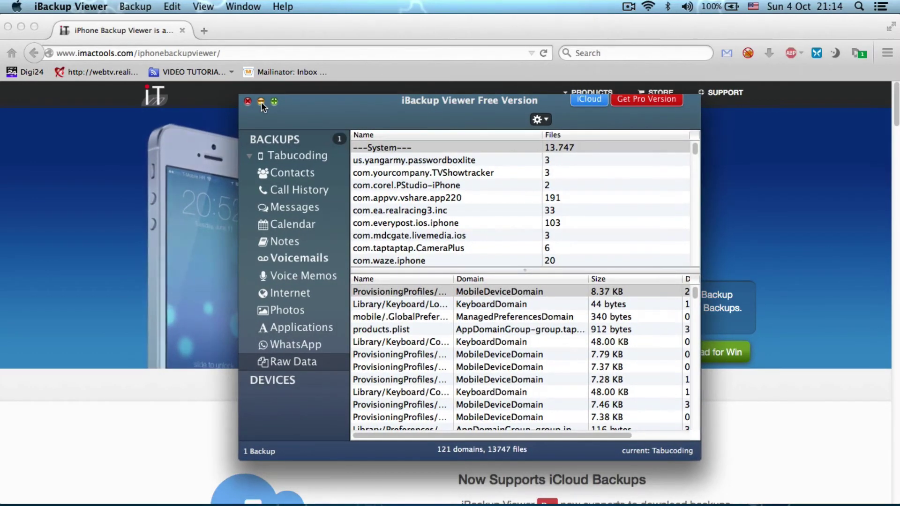
Step: Minimise iBackup Viewer to reveal the iMacTools product page in Firefox
left_click(260, 103)
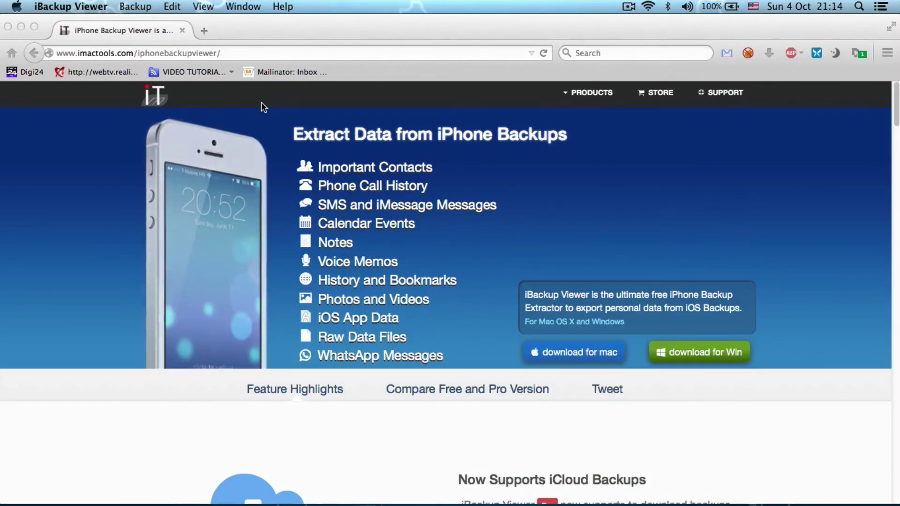